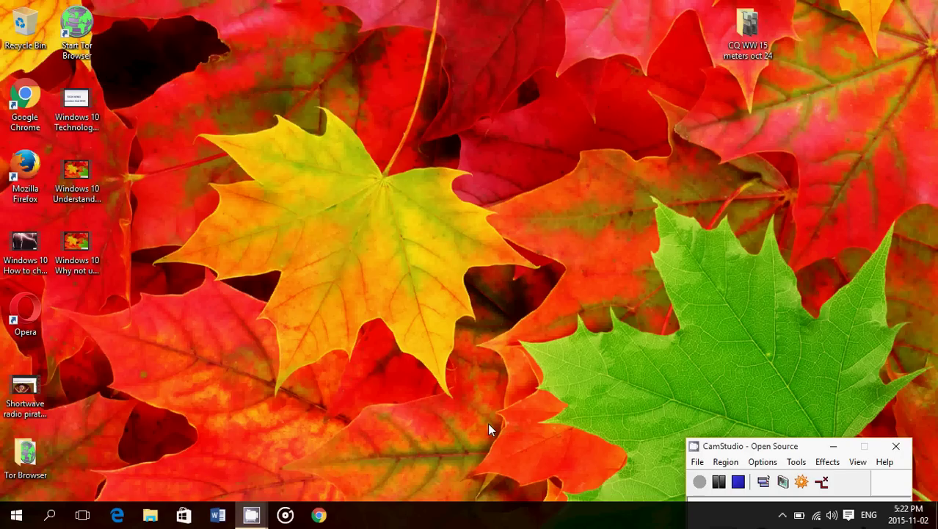
# Search Windows for 'internet' and launch Internet Explorer, opening the thurrott.com homepage.
pyautogui.click(49, 515)
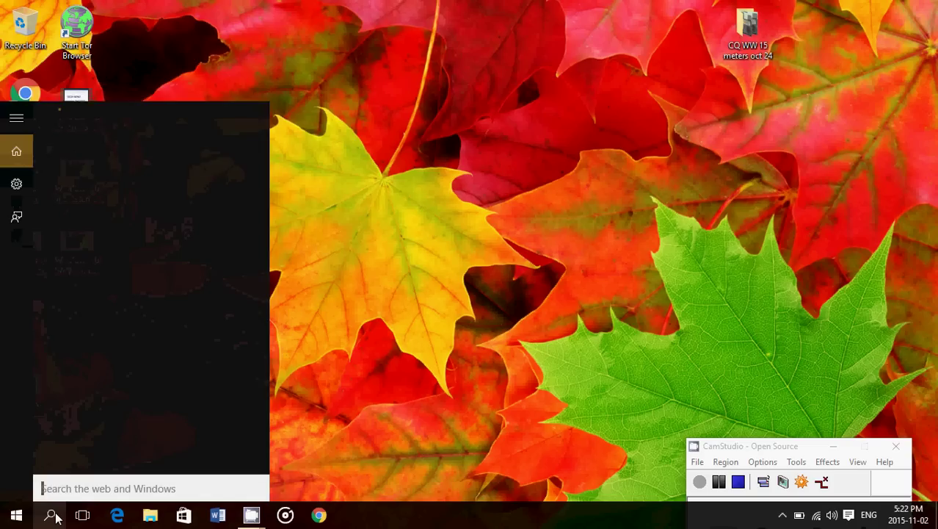
pyautogui.write('internet')
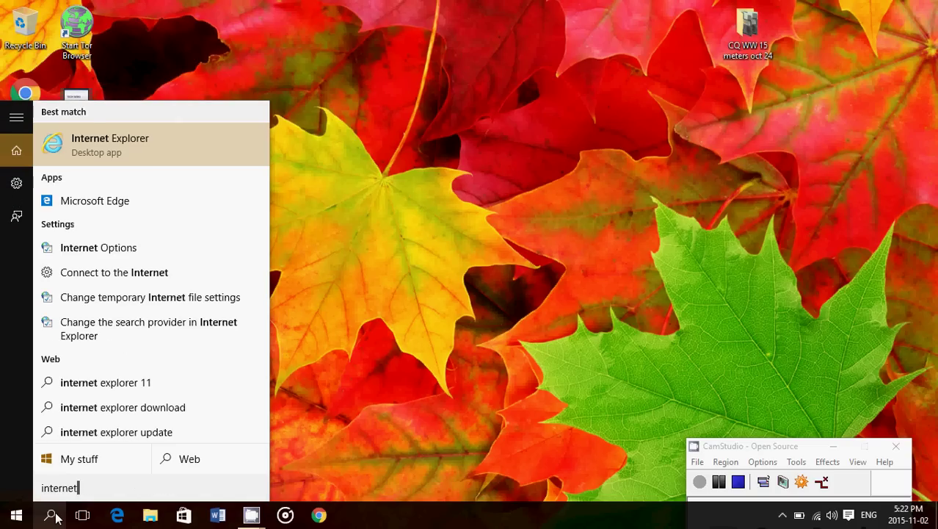
pyautogui.click(133, 146)
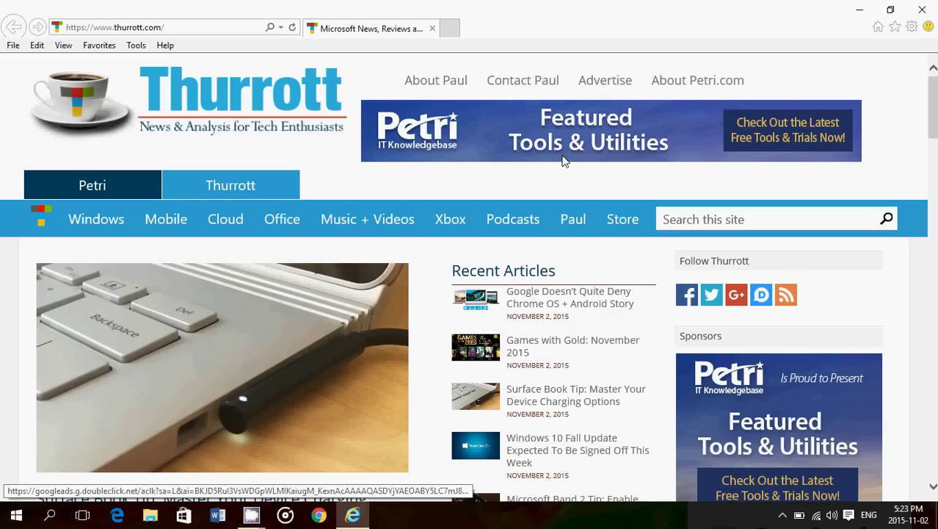
# Open Internet Options from the gear menu and move the dialog toward the screen centre.
pyautogui.click(141, 47)
pyautogui.click(565, 26)
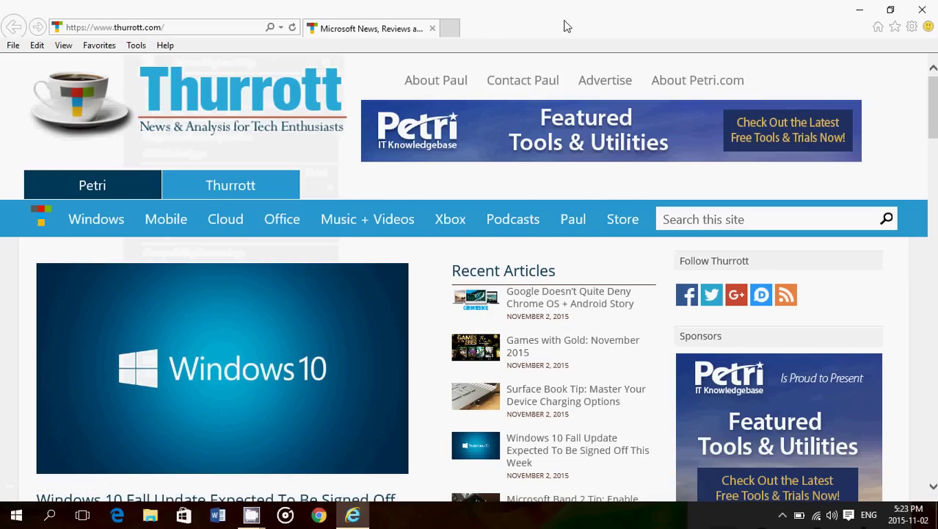
pyautogui.rightClick(565, 26)
pyautogui.click(831, 33)
pyautogui.click(912, 28)
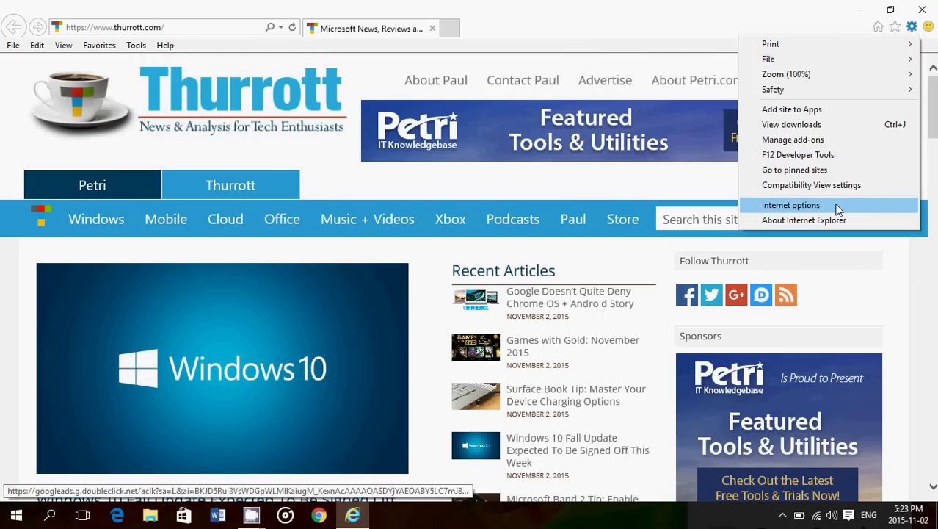
pyautogui.click(837, 208)
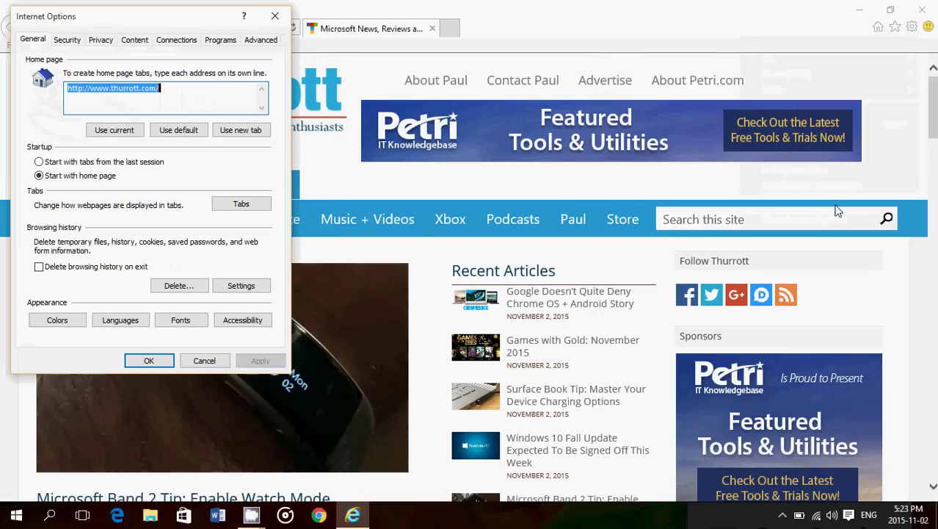
pyautogui.moveTo(124, 19); pyautogui.dragTo(275, 96)
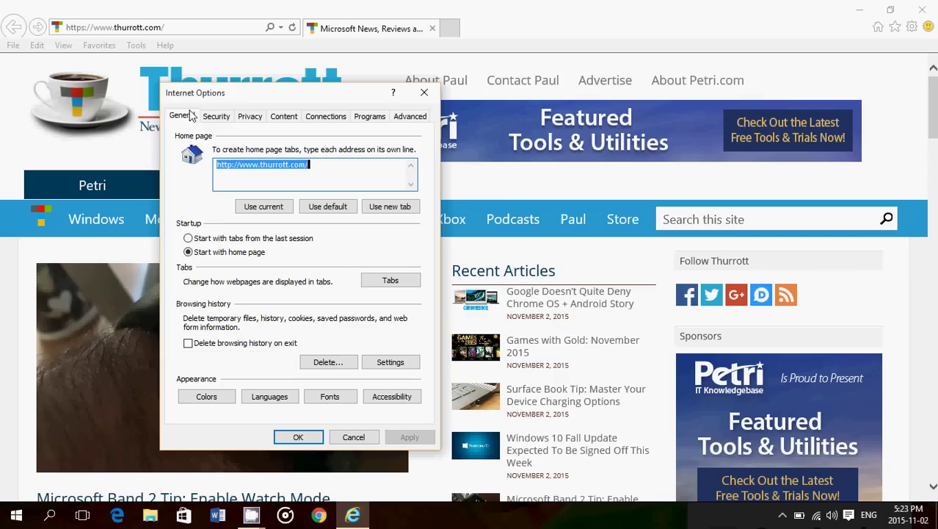
# Show the Security tab, with the Internet zone at Medium-high and Protected Mode on.
pyautogui.click(217, 117)
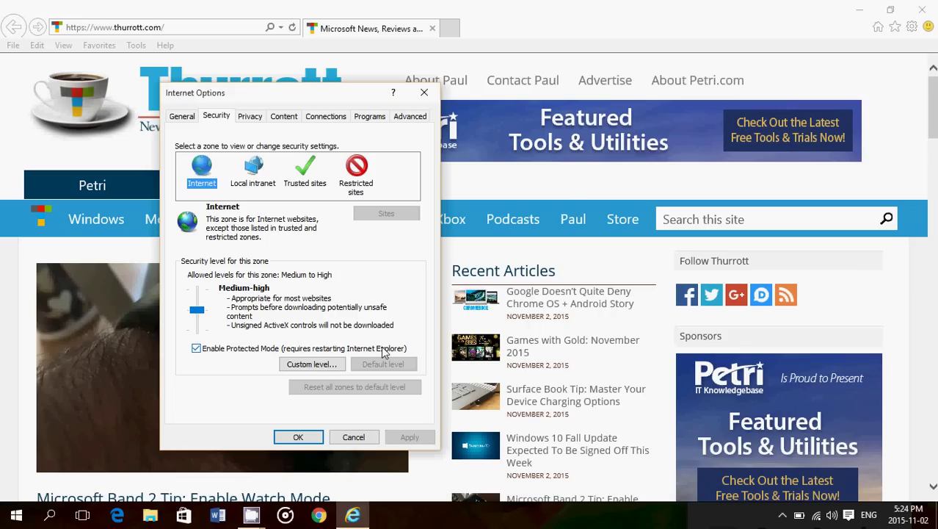
pyautogui.click(298, 365)
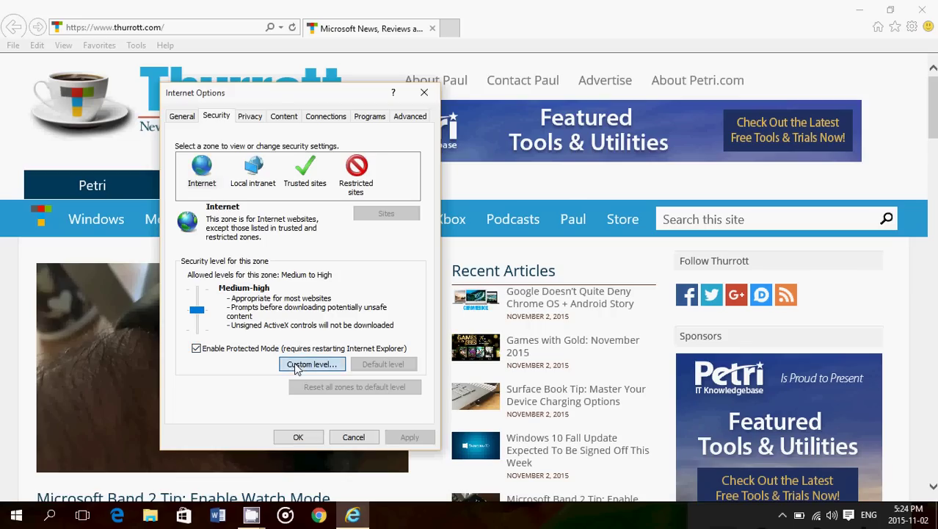
pyautogui.scroll(-7, 338, 229)
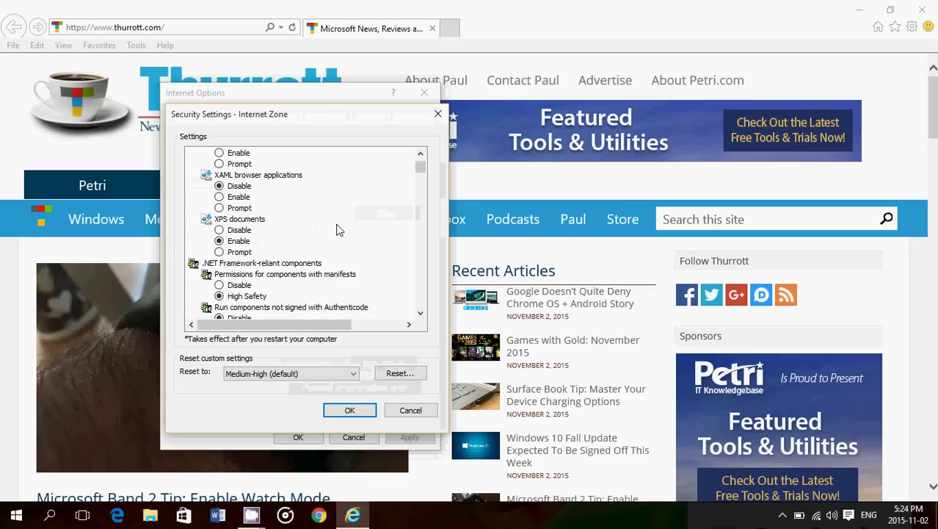
pyautogui.scroll(-6, 337, 230)
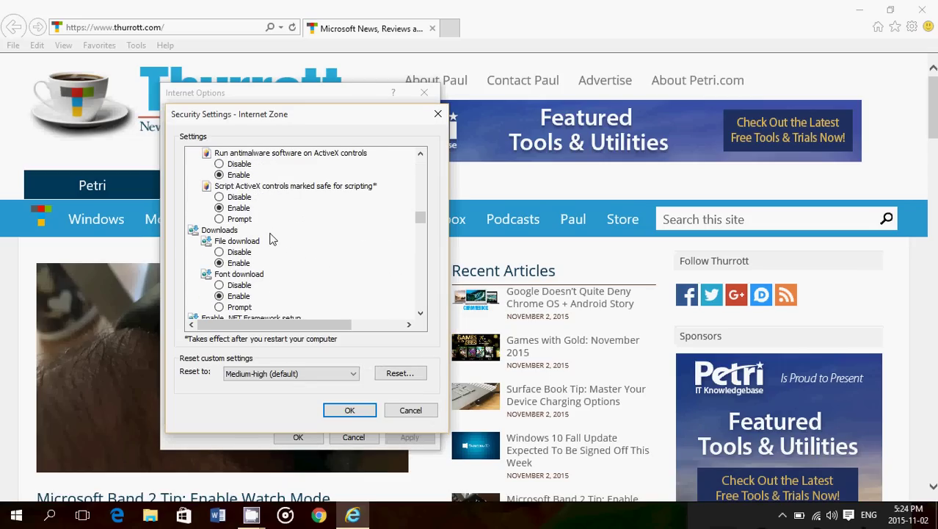
pyautogui.scroll(-1, 271, 236)
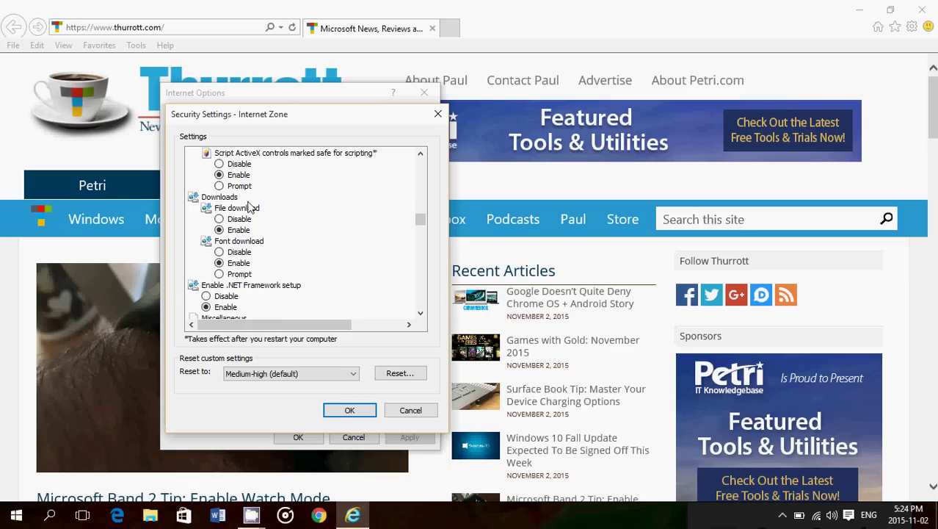
pyautogui.scroll(-9, 345, 239)
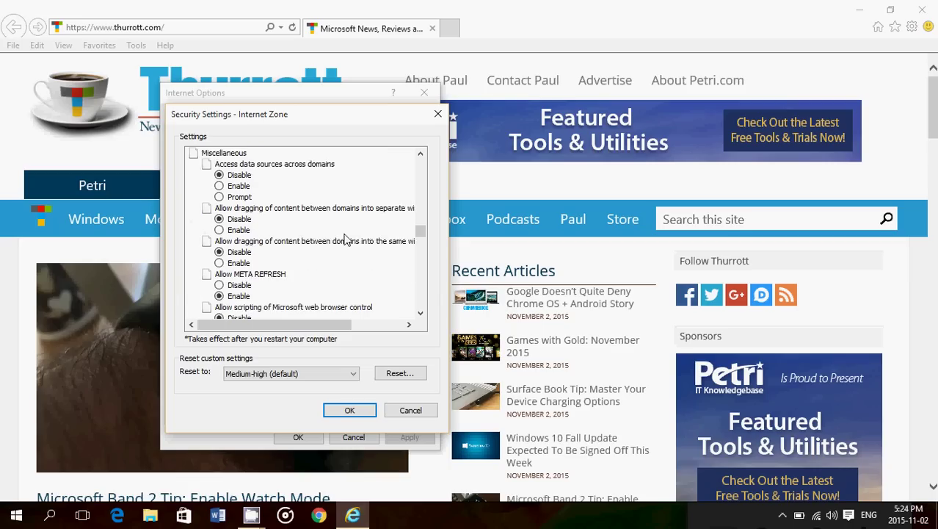
pyautogui.scroll(-6, 345, 239)
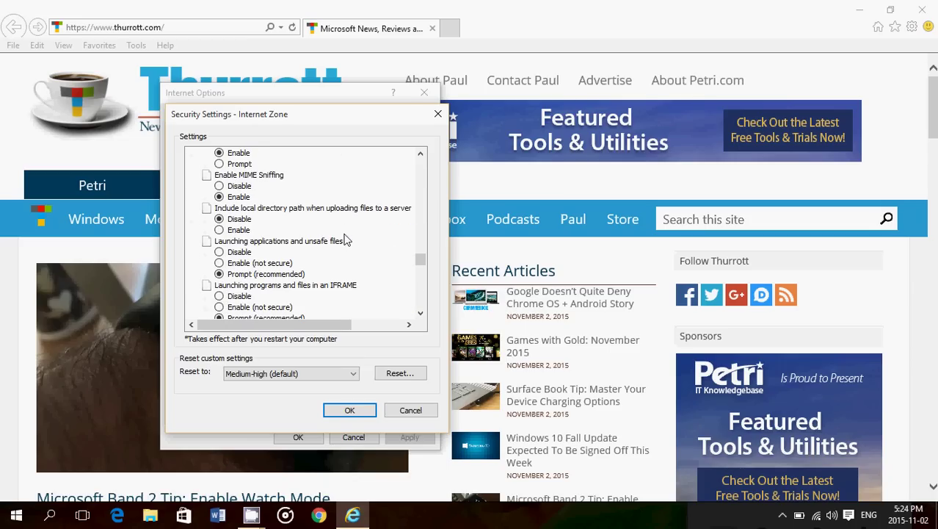
pyautogui.scroll(4, 345, 239)
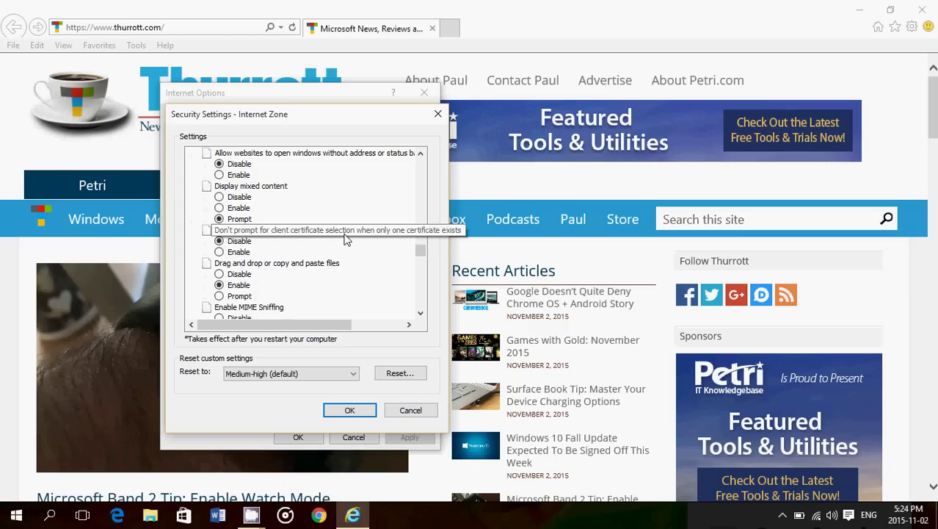
pyautogui.scroll(-10, 345, 239)
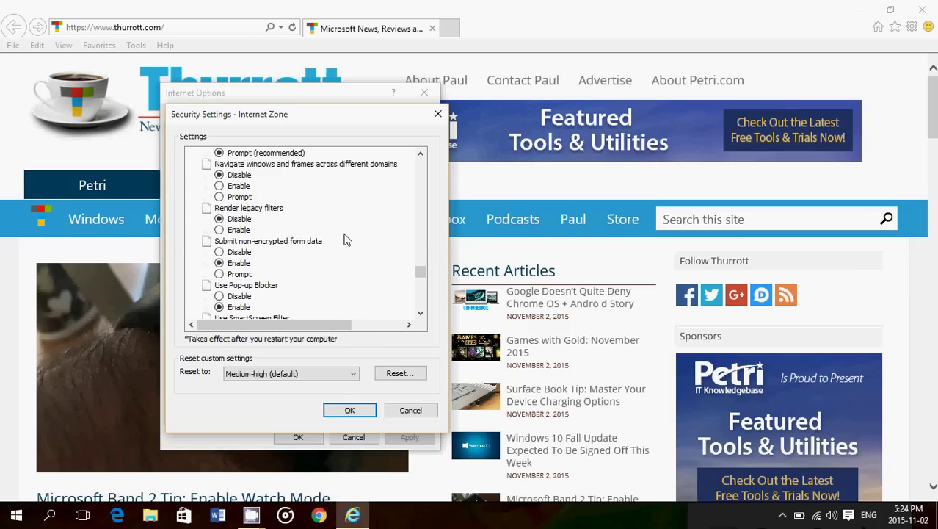
pyautogui.scroll(-1, 345, 239)
pyautogui.scroll(-2, 345, 239)
pyautogui.scroll(2, 345, 238)
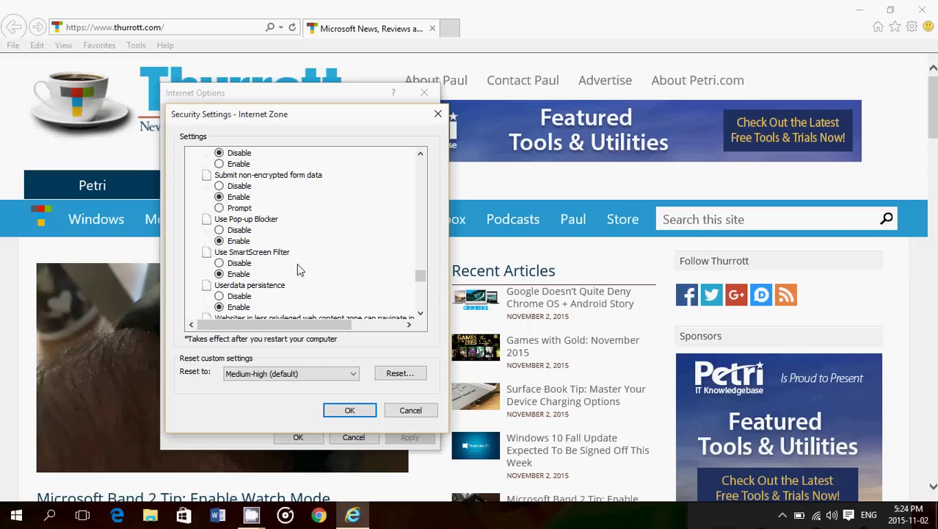
pyautogui.scroll(-2, 319, 285)
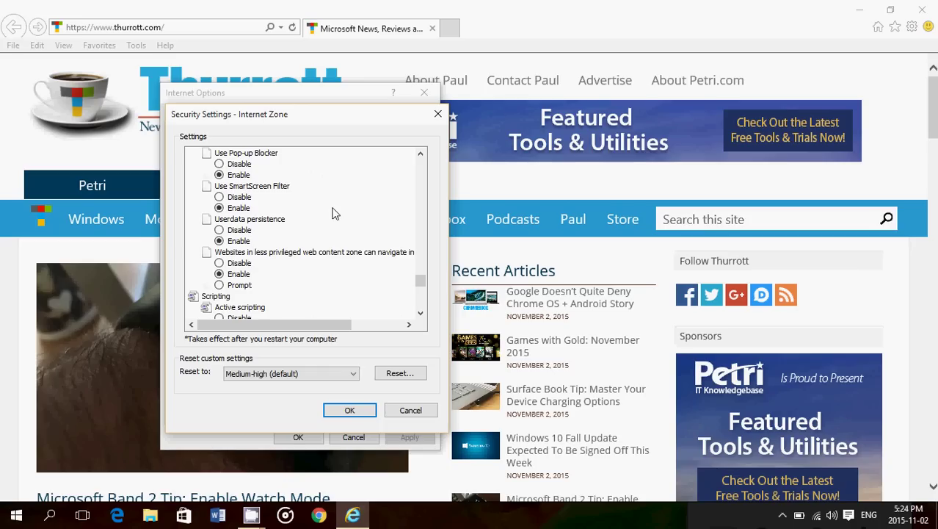
pyautogui.scroll(-6, 353, 279)
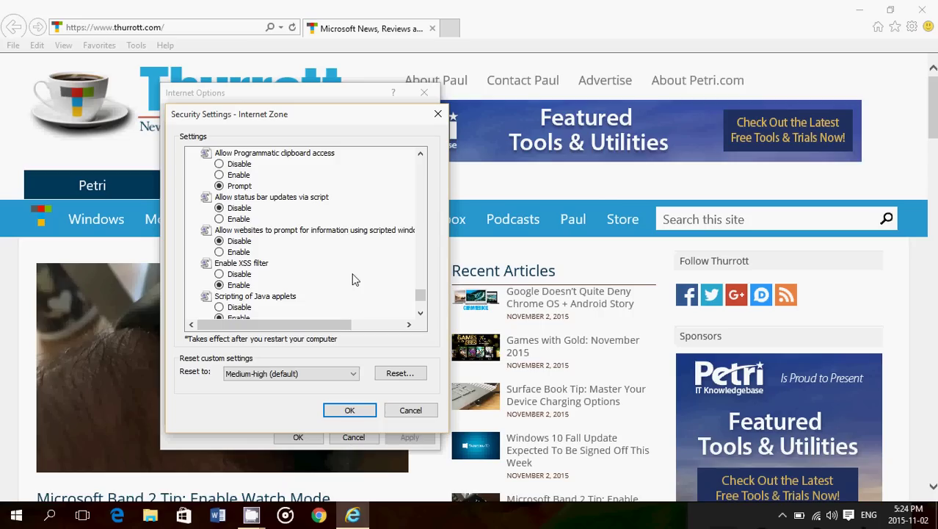
pyautogui.scroll(-3, 352, 279)
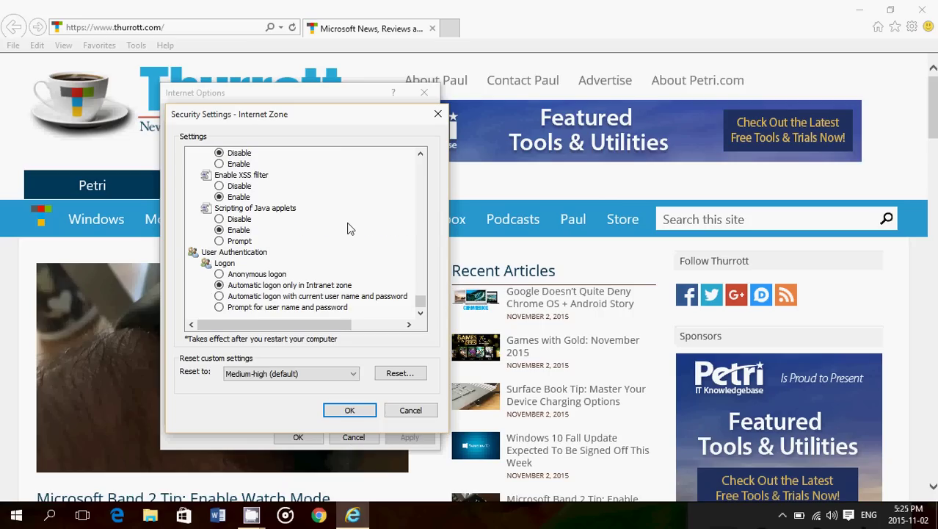
pyautogui.scroll(15, 349, 229)
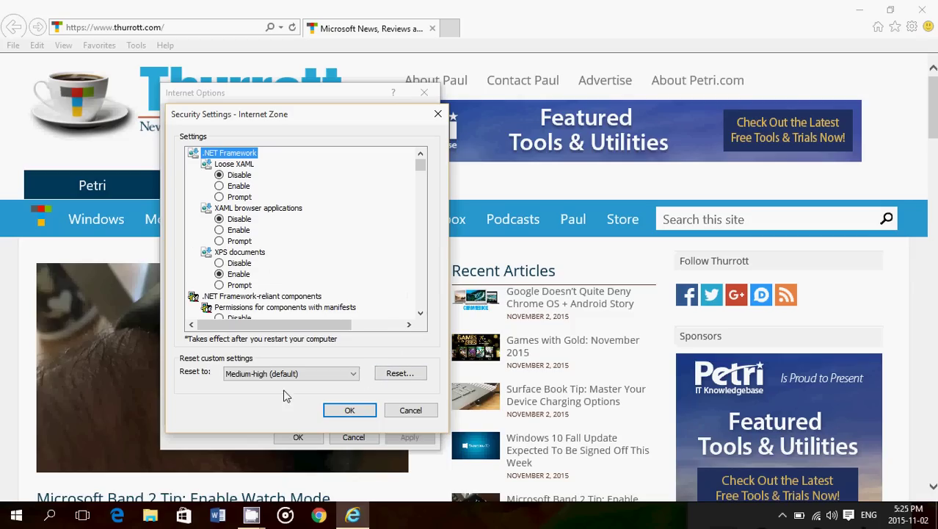
pyautogui.click(405, 378)
# Cancel the Internet zone custom settings and compare zones, ending on Trusted sites at Medium.
pyautogui.click(419, 415)
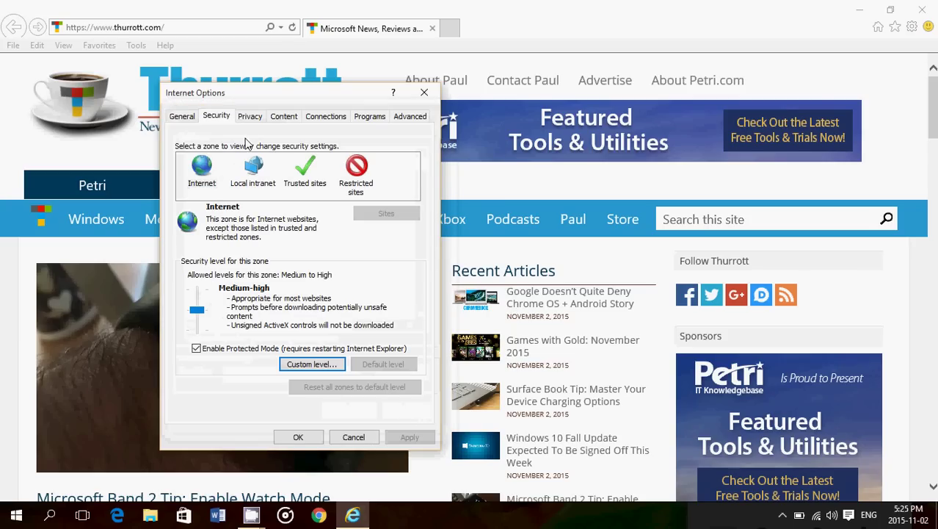
pyautogui.click(253, 184)
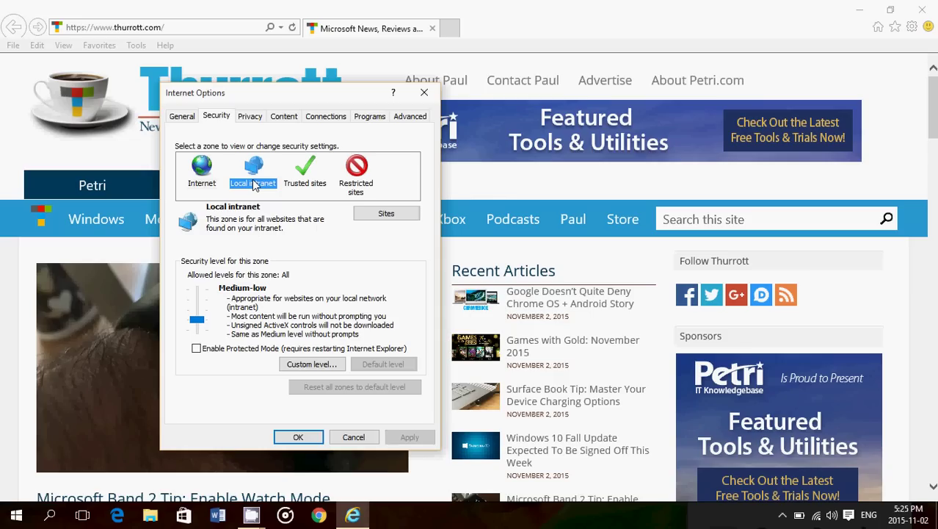
pyautogui.click(312, 175)
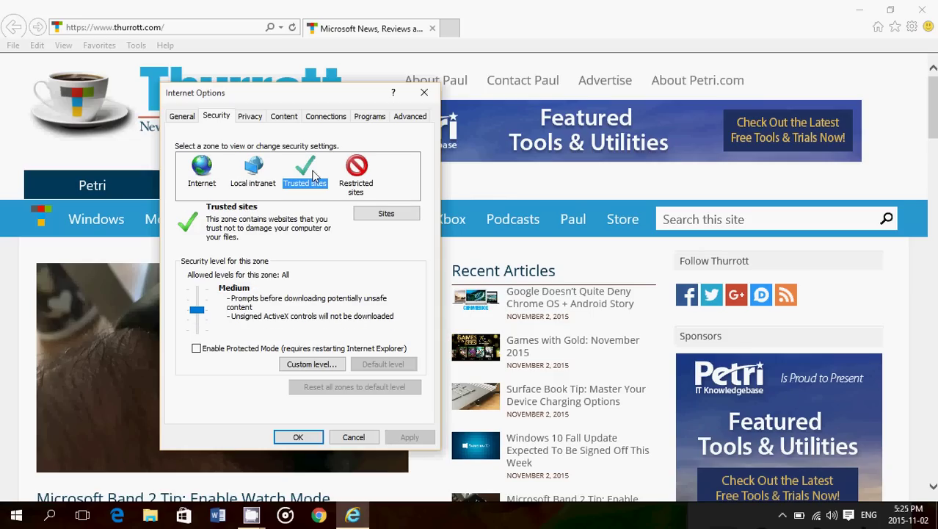
pyautogui.click(362, 170)
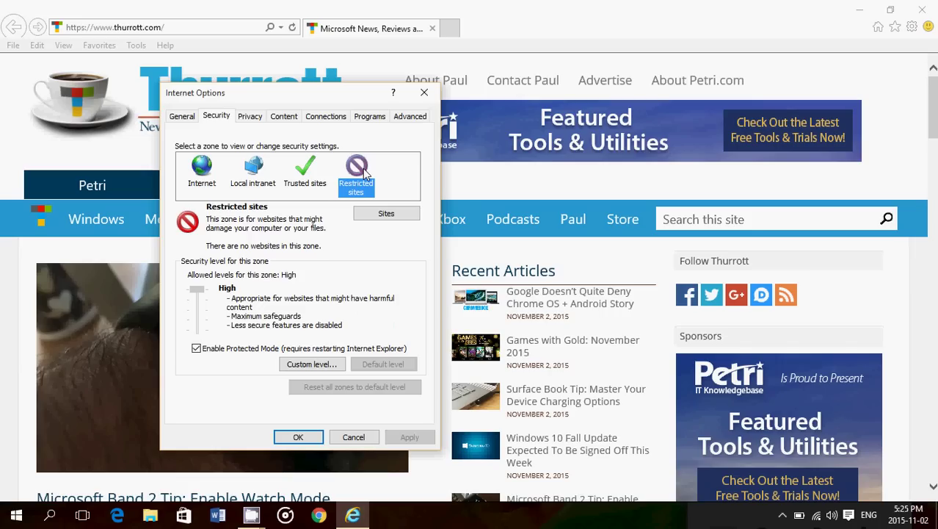
pyautogui.click(303, 182)
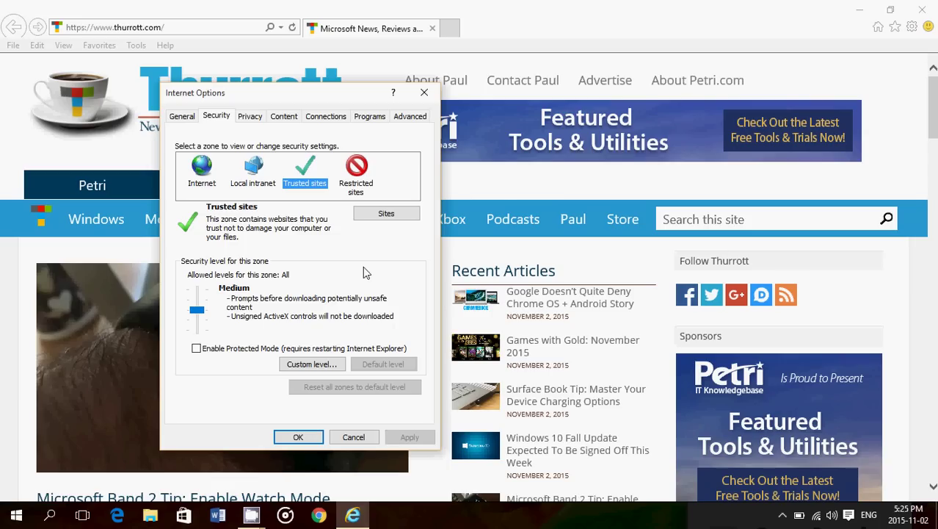
# Review the Trusted sites and Restricted sites lists, closing both without adding websites.
pyautogui.click(371, 214)
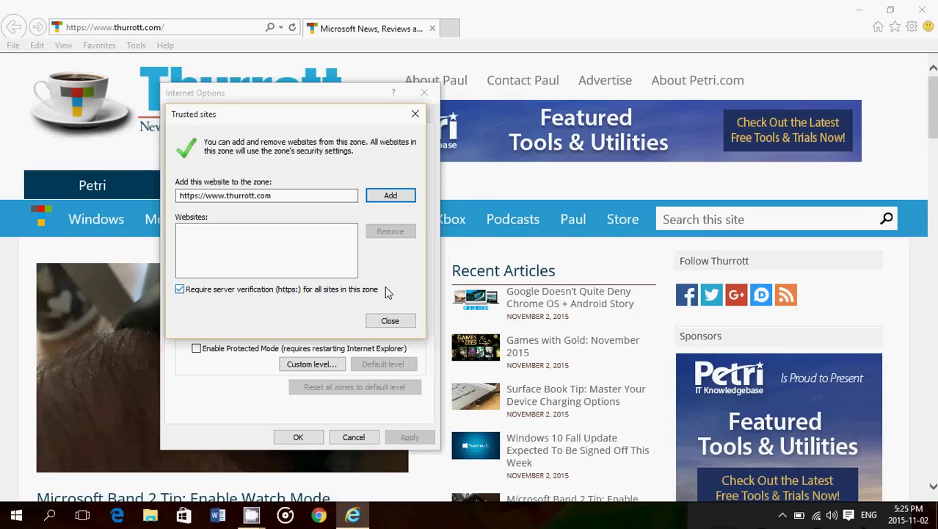
pyautogui.click(390, 320)
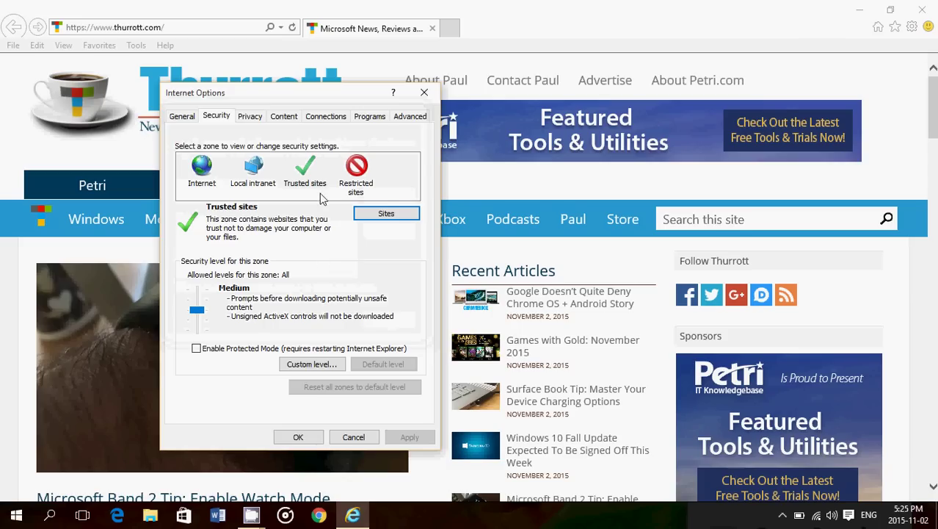
pyautogui.click(359, 182)
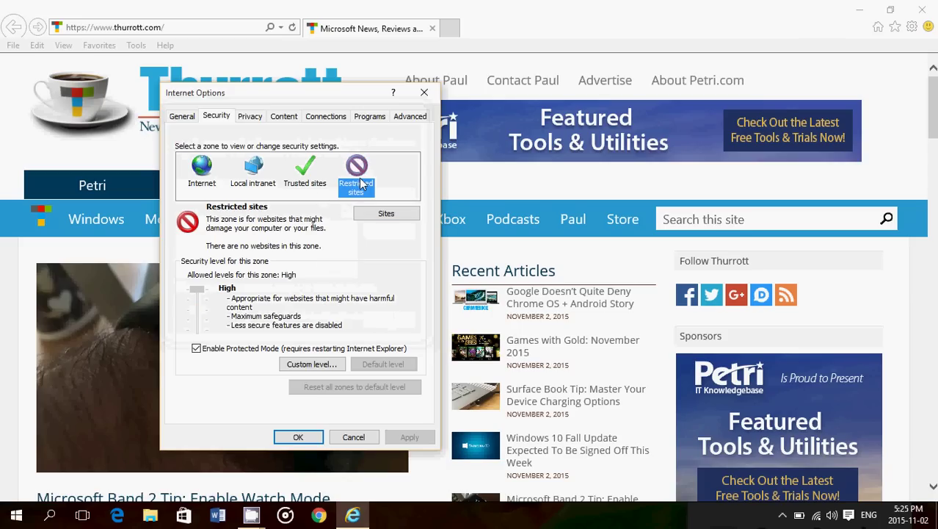
pyautogui.click(387, 213)
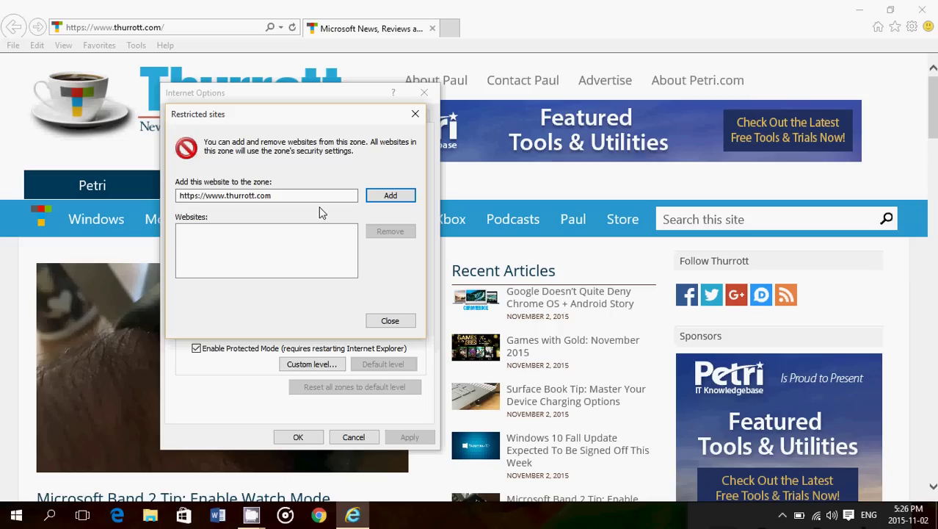
pyautogui.click(415, 116)
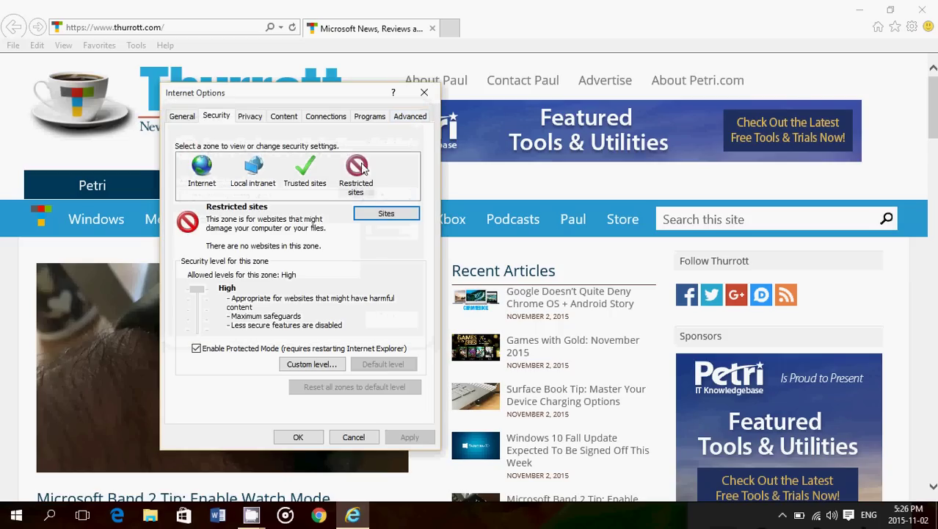
# On the Privacy tab, view the per-site privacy actions list and close it unchanged.
pyautogui.click(254, 118)
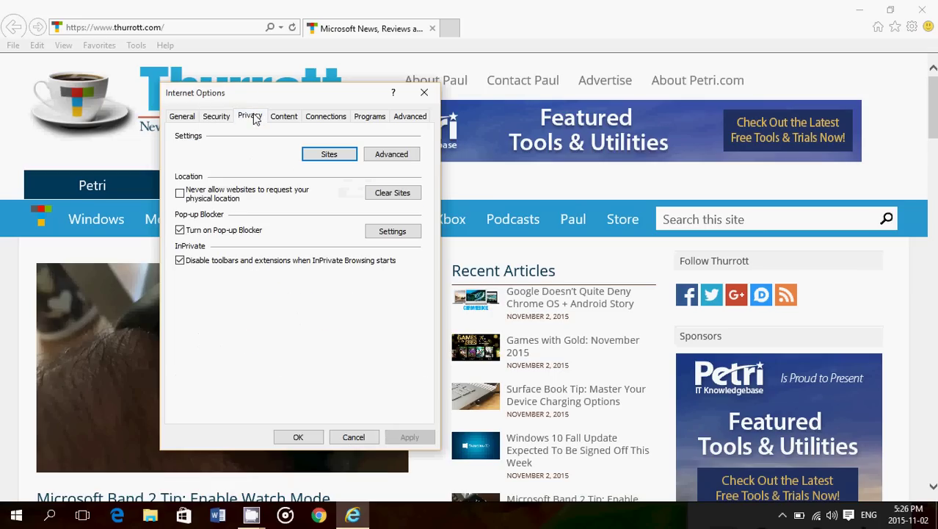
pyautogui.click(329, 155)
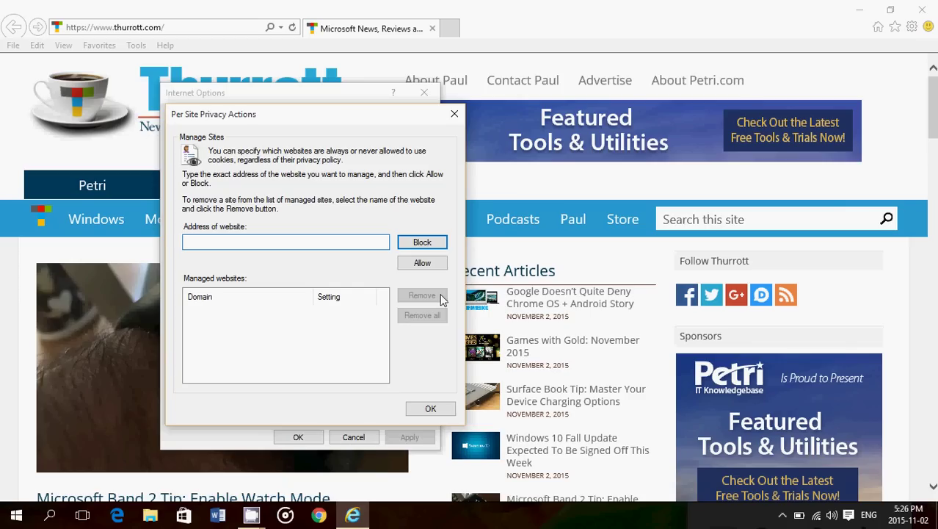
pyautogui.click(456, 115)
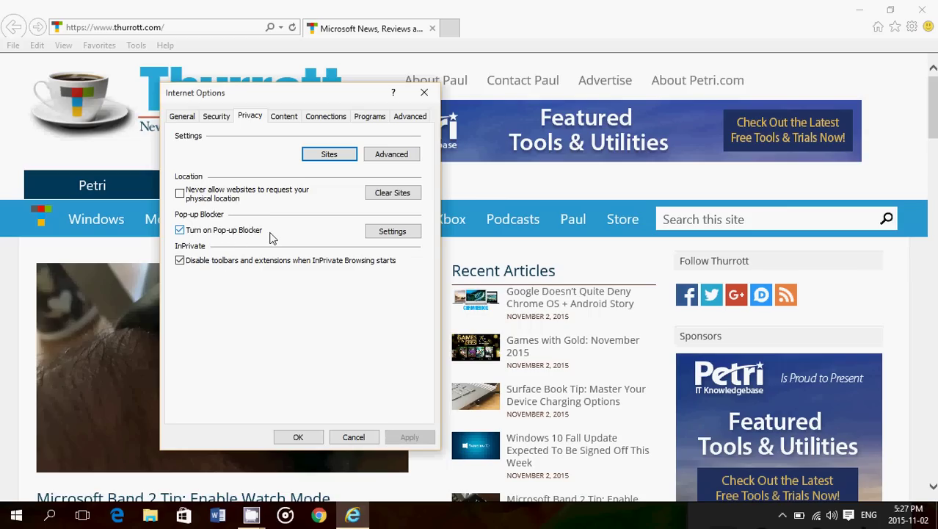
pyautogui.click(393, 234)
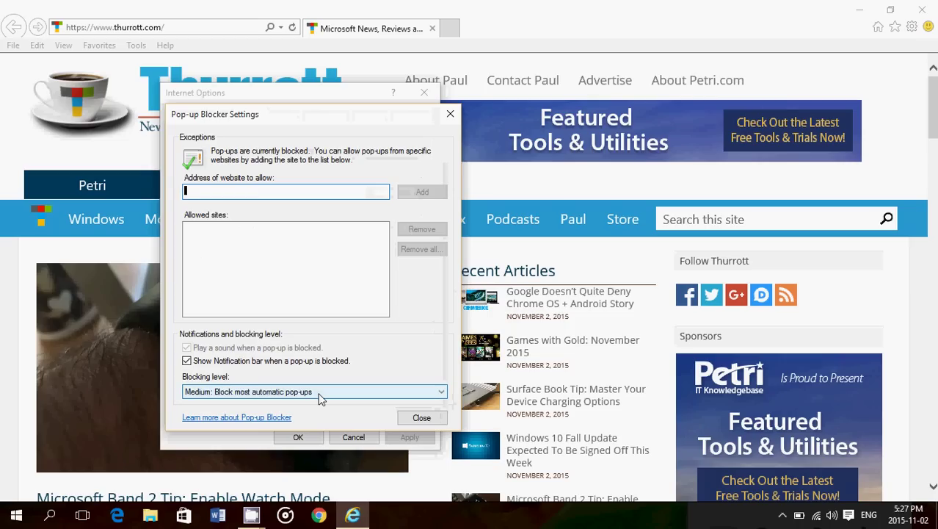
pyautogui.click(320, 394)
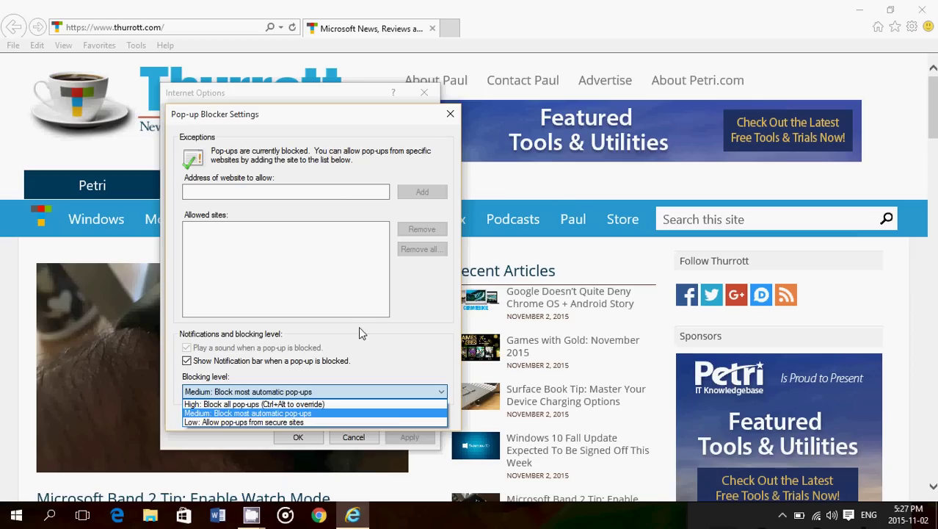
pyautogui.click(408, 322)
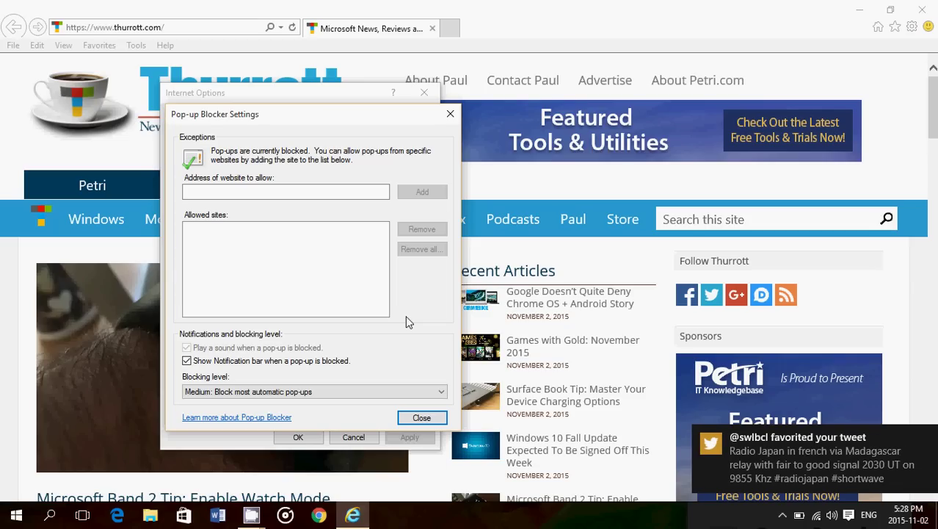
pyautogui.click(923, 438)
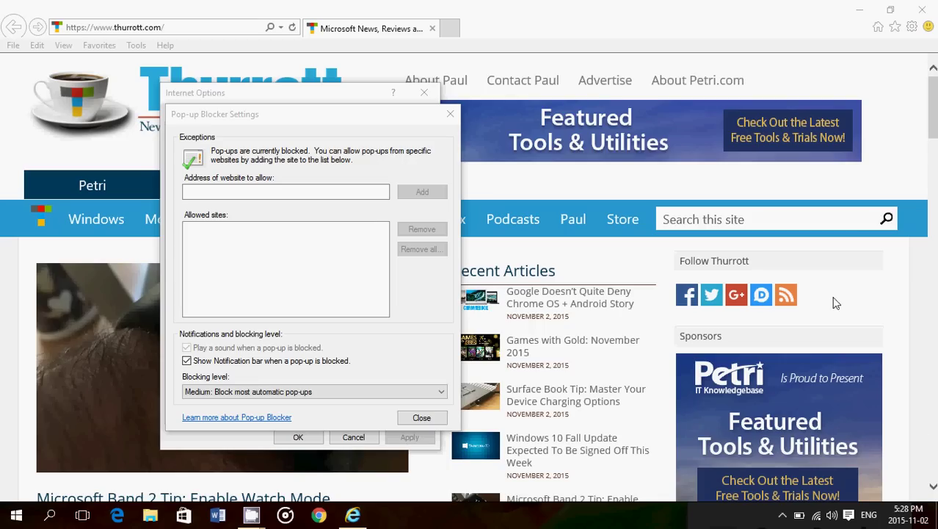
pyautogui.click(446, 116)
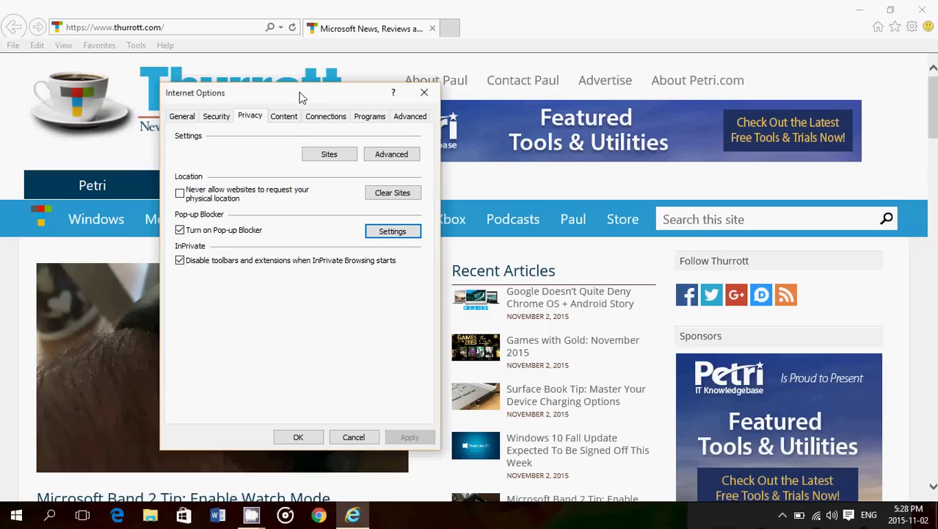
# On the Content tab, review AutoComplete Settings and cancel without changes.
pyautogui.click(284, 116)
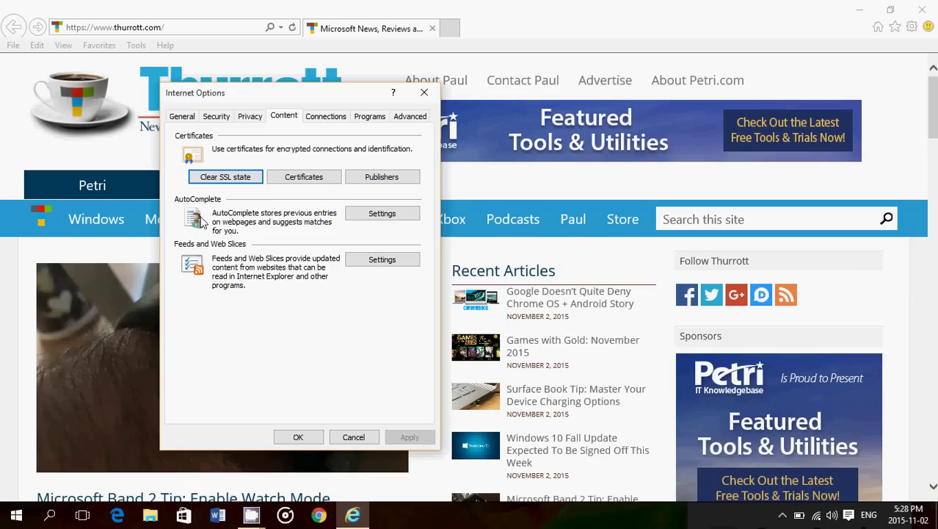
pyautogui.click(381, 222)
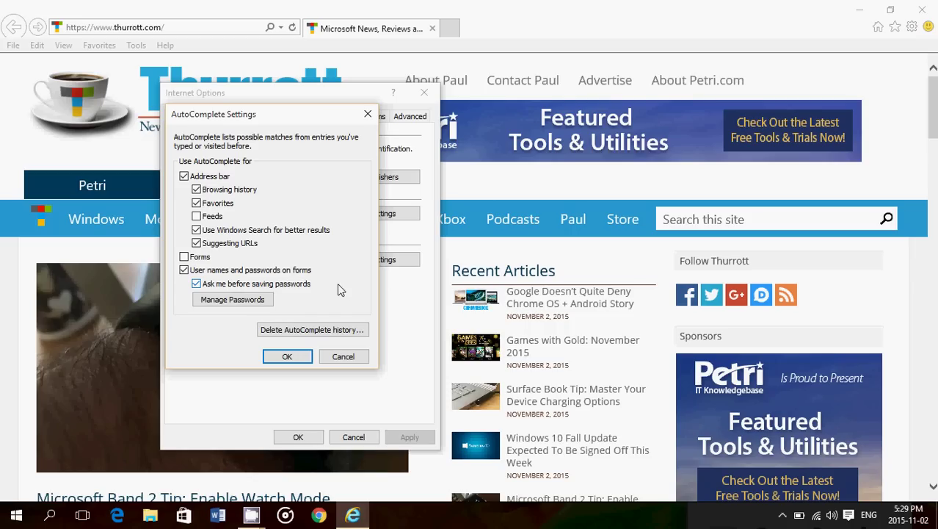
pyautogui.click(351, 355)
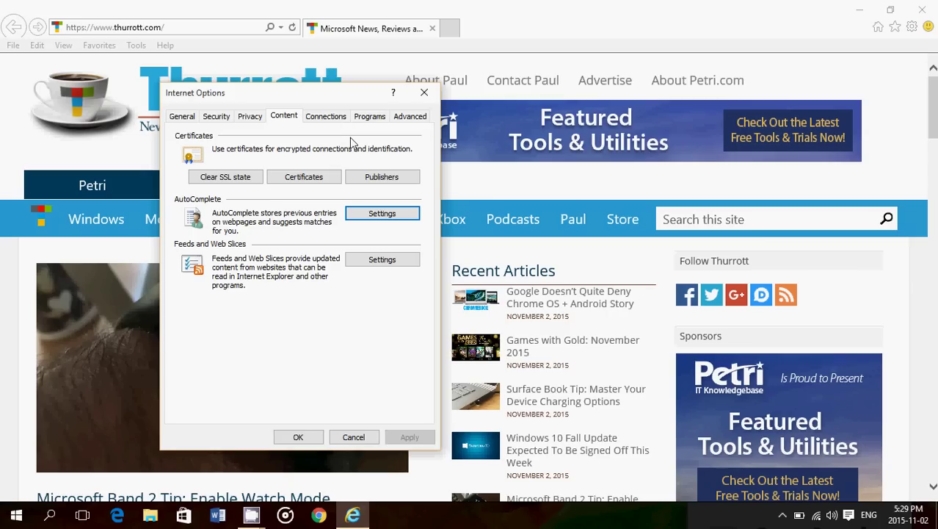
# Scroll the Advanced tab's settings list down to the Security options and certificate revocation checks.
pyautogui.click(413, 117)
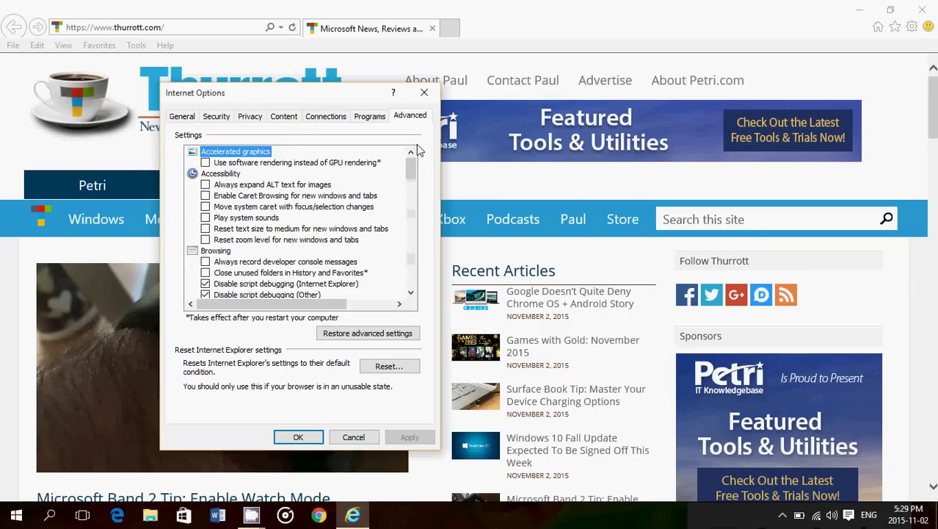
pyautogui.moveTo(411, 171); pyautogui.dragTo(411, 249)
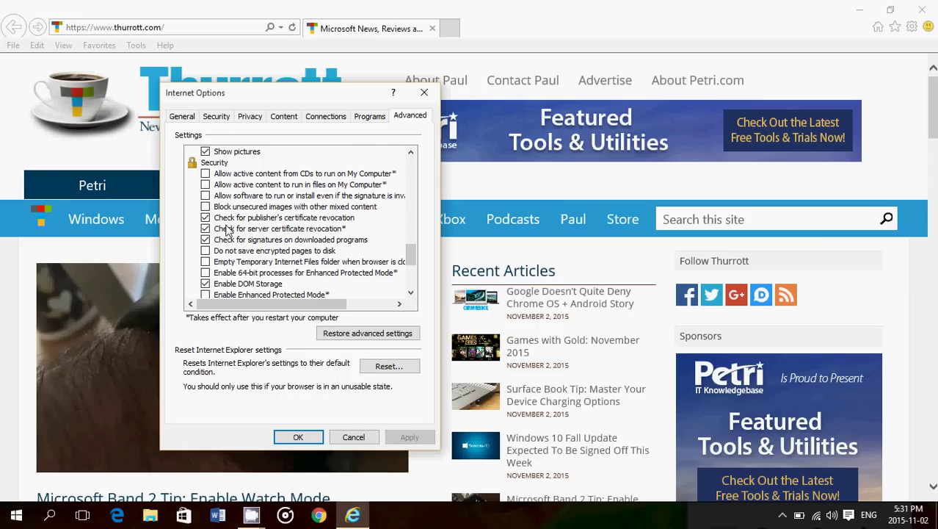
pyautogui.scroll(-2, 228, 231)
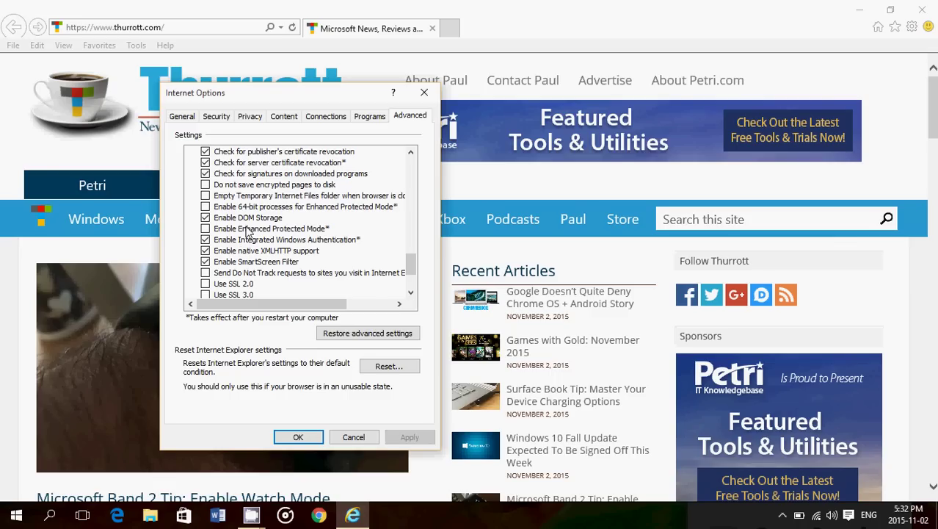
pyautogui.scroll(-2, 248, 232)
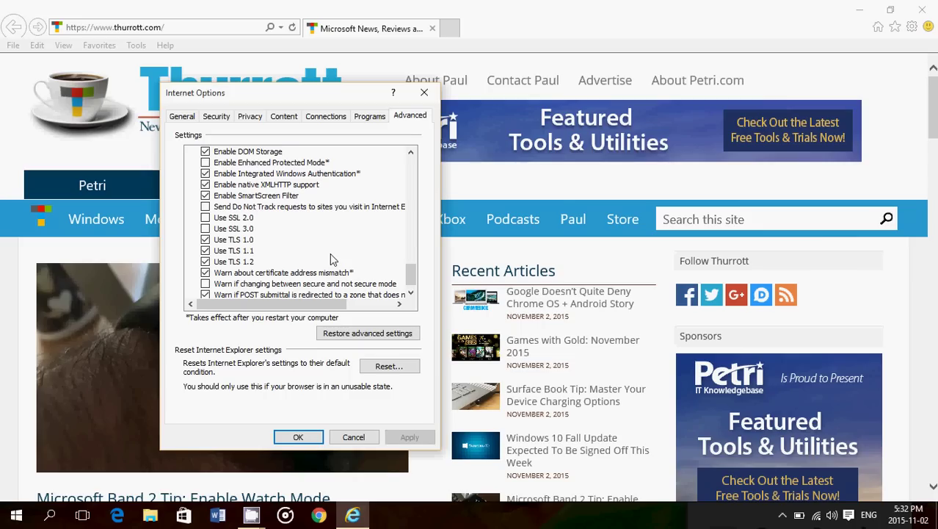
pyautogui.scroll(-1, 330, 260)
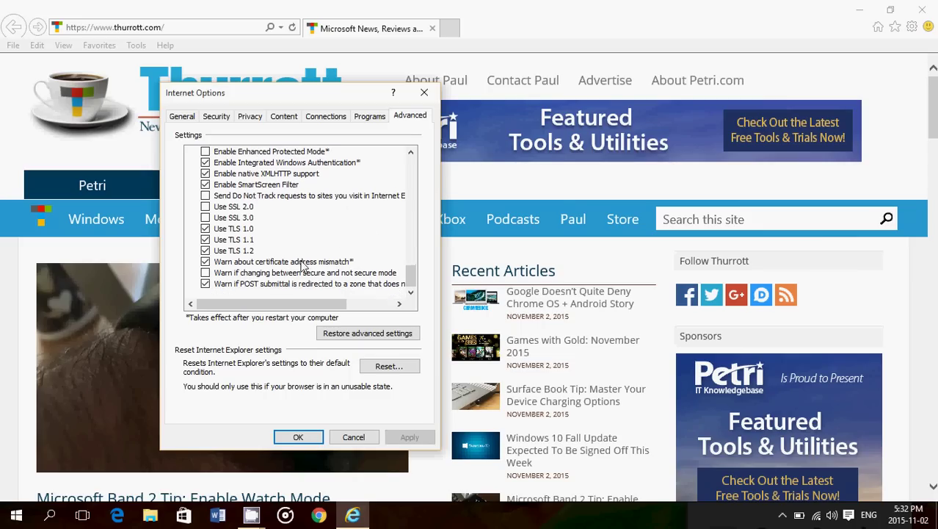
# Toggle 'Warn if changing between secure and not secure mode', then restore advanced defaults.
pyautogui.click(203, 272)
pyautogui.click(371, 335)
# Close Internet Options without saving and bring the CamStudio recorder window to the front.
pyautogui.click(353, 438)
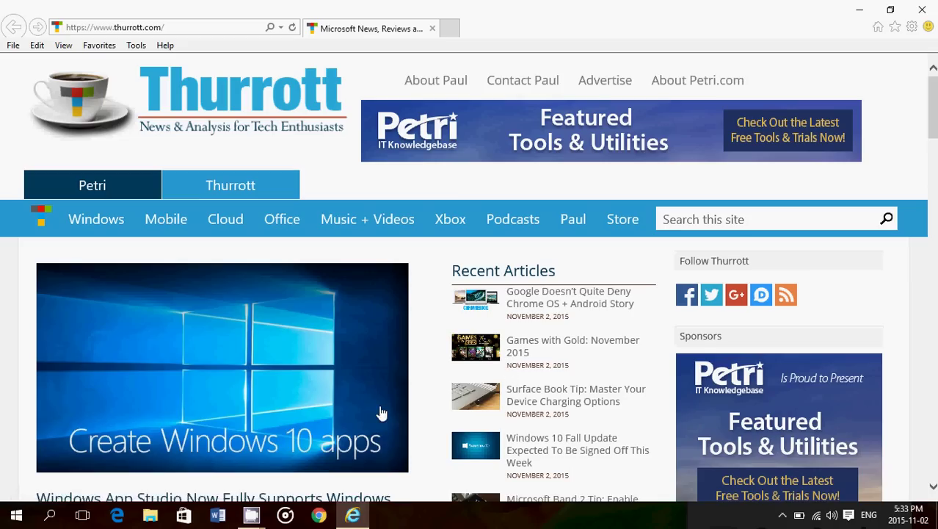
pyautogui.click(253, 515)
pyautogui.click(184, 470)
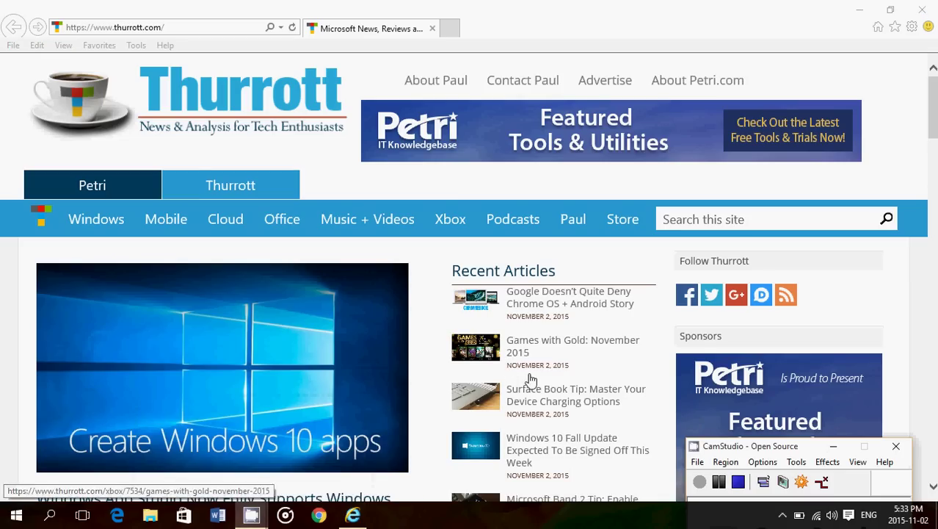